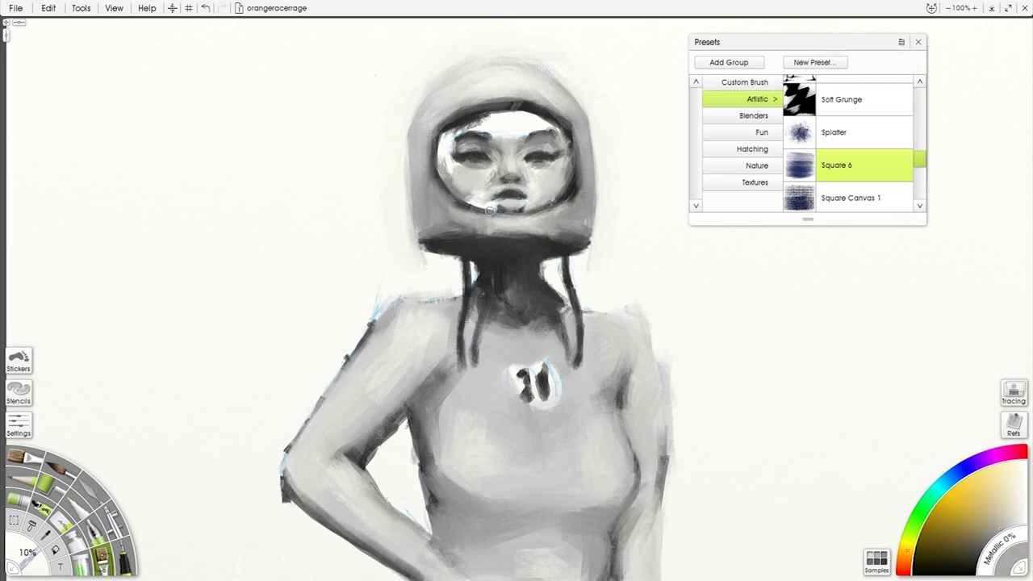
Sample a skin colour from the face near the mouth.
left_click(490, 210, "alt")
With Square Canvas 4 and a darker yellow, rework the left arm, hip and torso edge.
left_click(447, 161, "alt")
scroll(847, 145, "down", 2)
left_click(851, 130)
left_click(850, 196)
mouse_move(395, 283)
left_mouse_down()
mouse_move(274, 525)
mouse_move(378, 460)
mouse_move(423, 525)
mouse_move(468, 553)
left_mouse_up()
left_click_drag(621, 363, 613, 557)
left_click_drag(428, 427, 395, 355)
Add a darker mark beside the nose, sample face tones, and load Bristle Thin.
scroll(499, 177, "up", 3)
left_click_drag(501, 209, 526, 198)
left_click(563, 130, "alt")
left_click(474, 145, "alt")
left_click(570, 158, "alt")
left_click(578, 168, "alt")
left_click(469, 173, "alt")
left_click(555, 157, "alt")
left_click(589, 166, "alt")
left_click(590, 175, "alt")
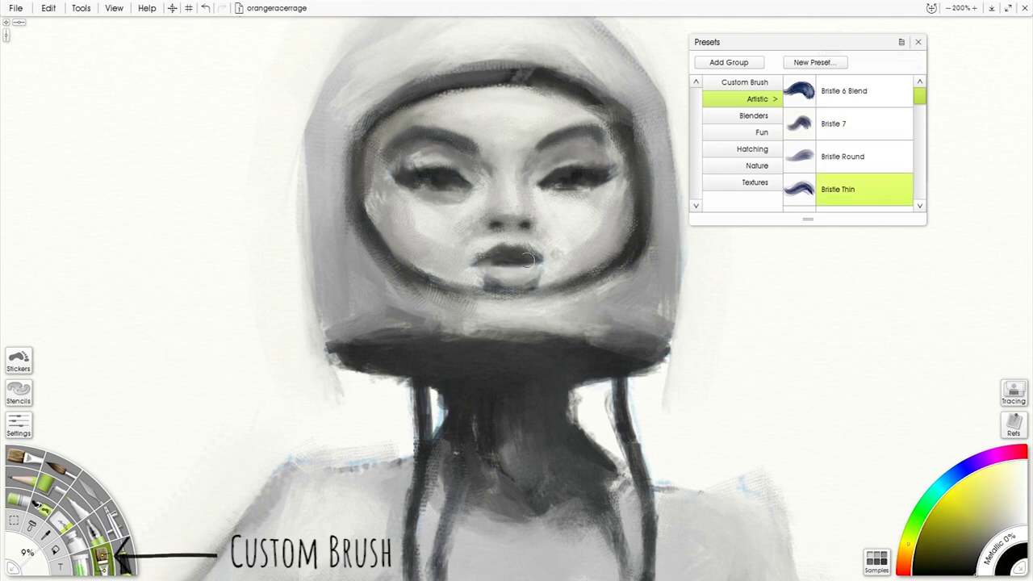
Darken the lips and sample light and dark face tones while resizing the brush.
left_click_drag(524, 248, 539, 254)
left_click(474, 225, "alt")
key("bracketright")
key("bracketright")
key("bracketright")
left_click(437, 127, "alt")
left_click(441, 181, "alt")
left_click(506, 249, "alt")
key("bracketleft")
key("bracketleft")
key("bracketleft")
Zoom back out to the whole figure and paint with the oil Bristle Thin brush.
key("ctrl+0")
left_click(452, 121, "alt")
left_click(50, 551)
left_click(101, 555)
left_click(499, 165, "alt")
Start the Warp tool from the Edit menu.
left_click(80, 8)
mouse_move(51, 10)
mouse_move(114, 10)
mouse_move(89, 274)
left_click(242, 283)
Warp the left forearm and elbow into shape with a larger warp brush.
key("bracketright")
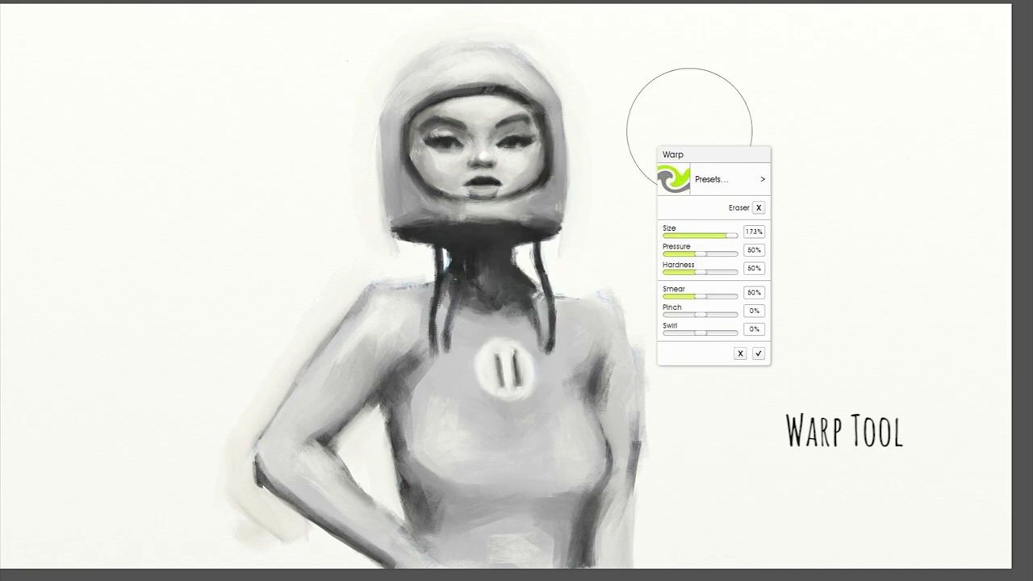
mouse_move(379, 492)
left_mouse_down()
mouse_move(347, 480)
mouse_move(323, 449)
mouse_move(358, 503)
left_mouse_up()
key("Return")
Add a new layer and paint orange over the chest with the oil brush.
left_click(528, 140, "alt")
key("o")
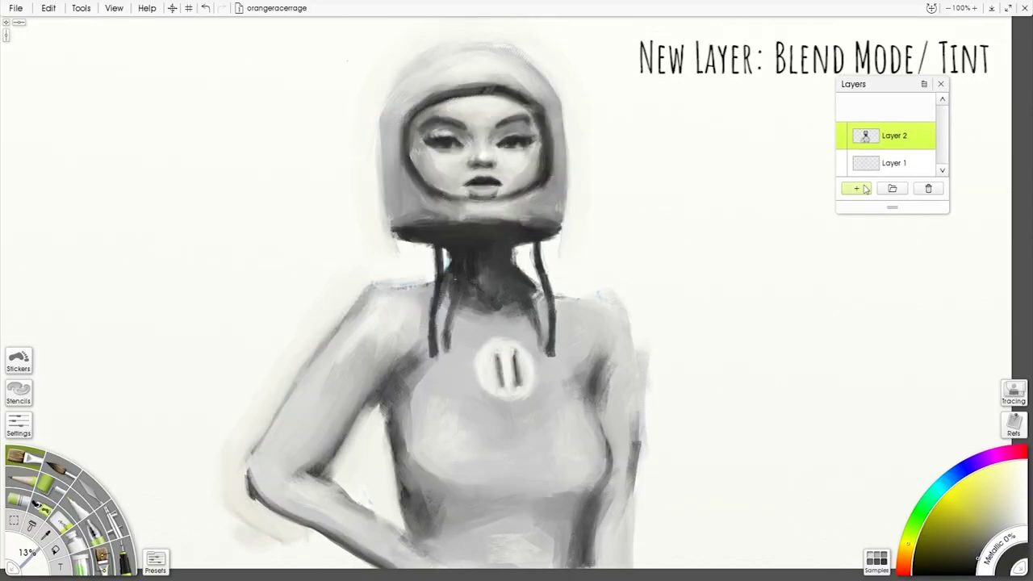
left_click(856, 188)
left_click(952, 488)
mouse_move(473, 410)
left_mouse_down()
mouse_move(545, 401)
mouse_move(363, 339)
mouse_move(613, 388)
mouse_move(451, 516)
left_mouse_up()
right_click(844, 110)
Set Layer 3 to Tint, tint the arm, hip and neck orange, and whiten the emblem.
left_click(795, 398)
mouse_move(355, 323)
left_mouse_down()
mouse_move(258, 484)
mouse_move(420, 565)
left_mouse_up()
mouse_move(451, 290)
left_mouse_down()
mouse_move(532, 311)
mouse_move(419, 548)
mouse_move(577, 524)
left_mouse_up()
key("bracketleft")
left_click(675, 330, "alt")
left_click_drag(496, 342, 521, 386)
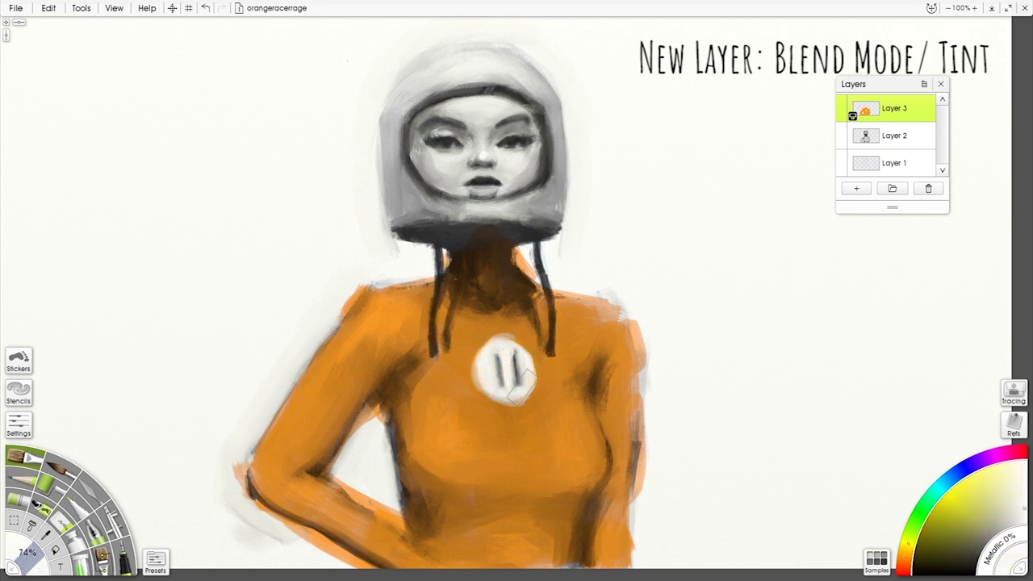
Tint the helmet teal and lay a warm skin tone over the face.
left_click(940, 482)
left_click_drag(388, 112, 403, 217)
left_click_drag(403, 73, 557, 161)
left_click_drag(427, 202, 548, 209)
left_click(968, 500)
left_click_drag(419, 141, 472, 189)
Add lighter and warmer skin tones around the eye and mouth, darkening above the right eye.
left_click(992, 480)
mouse_move(436, 101)
left_mouse_down()
mouse_move(476, 154)
mouse_move(428, 170)
mouse_move(460, 173)
left_mouse_up()
left_click(983, 468)
left_click_drag(456, 105, 504, 169)
left_click(958, 489)
left_click(443, 144, "alt")
left_click_drag(502, 138, 524, 150)
left_click(435, 150, "alt")
Paint an orange stripe down the helmet, a dark forehead band, and pale helmet highlights.
left_click_drag(474, 83, 484, 52)
left_click(484, 89, "alt")
mouse_move(503, 89)
left_mouse_down()
mouse_move(429, 105)
mouse_move(453, 64)
left_mouse_up()
left_click(503, 68, "alt")
mouse_move(513, 71)
left_mouse_down()
mouse_move(565, 92)
mouse_move(561, 145)
left_mouse_up()
left_click_drag(386, 121, 448, 68)
left_click(506, 142, "alt")
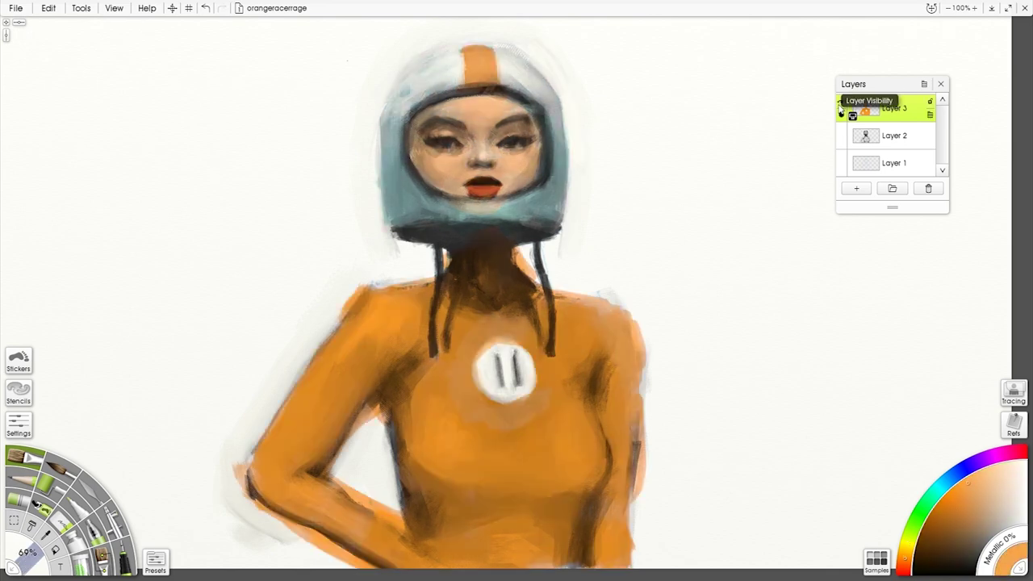
Add a new layer and check its blend mode options.
key("ctrl+shift+n")
left_click(923, 84)
left_click(659, 227)
Darken the bottom and inner helmet rim with a dark teal sampled from the rim.
left_click(451, 148, "alt")
left_click(495, 236, "alt")
left_click_drag(439, 233, 544, 234)
left_click_drag(462, 91, 527, 184)
left_click(349, 288, "alt")
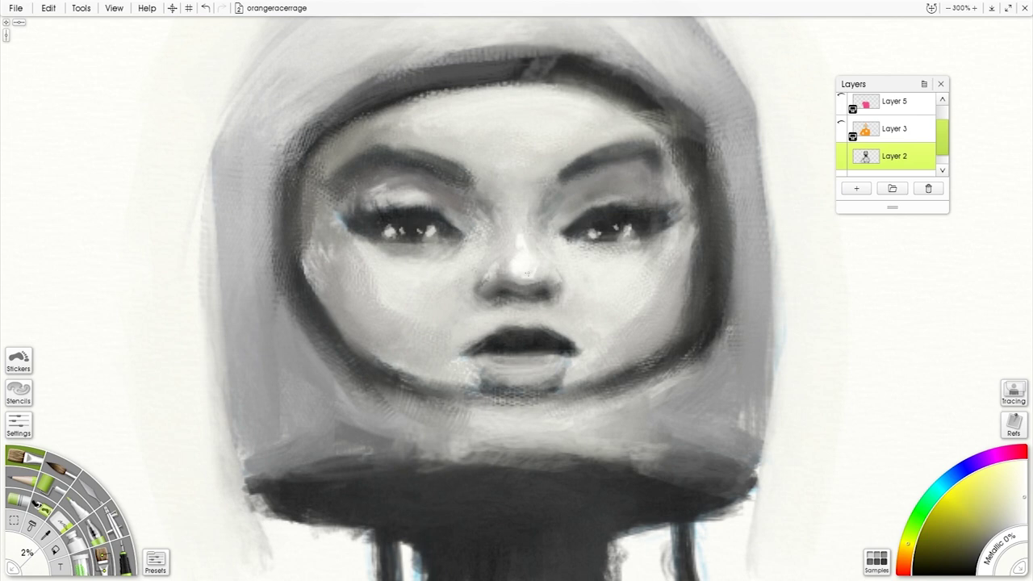
Switch to the Palette Knife and smooth the left upper eyelid and right eye area.
key("k")
key("bracketright")
key("bracketright")
key("bracketright")
key("bracketright")
key("bracketright")
key("bracketleft")
key("bracketleft")
key("bracketleft")
key("bracketleft")
left_click_drag(388, 191, 440, 214)
left_click_drag(571, 202, 637, 203)
mouse_move(585, 226)
left_mouse_down()
mouse_move(642, 232)
mouse_move(622, 228)
left_mouse_up()
Sample greys around the lips and eyebrows, then darken the left eyebrow.
left_click(597, 223, "alt")
left_click(395, 229, "alt")
left_click(626, 230, "alt")
left_click(569, 352, "alt")
key("bracketright")
key("bracketright")
left_click(467, 352, "alt")
key("bracketleft")
key("bracketleft")
left_click(655, 162, "alt")
left_click(638, 158, "alt")
left_click(569, 177, "alt")
left_click(370, 168, "alt")
left_click_drag(370, 169, 437, 172)
With a finer brush, sample darker shades at the left lashes and lip corner.
key("bracketleft")
key("bracketleft")
left_click(357, 188, "alt")
left_click(413, 218, "alt")
key("bracketright")
key("bracketright")
left_click(577, 336, "alt")
key("bracketleft")
key("bracketleft")
left_click(577, 337, "alt")
left_click(579, 345, "alt")
Darken both lip corners and shade the chin under the lower lip.
left_click_drag(466, 349, 478, 350)
left_click_drag(548, 347, 573, 353)
left_click(570, 372, "alt")
left_click(488, 348, "alt")
left_click_drag(492, 384, 520, 398)
left_click(486, 383, "alt")
left_click(569, 373, "alt")
left_click(478, 383, "alt")
Sample lighter greys from the hood and lighten a small patch on the left cheek.
left_click(940, 488)
left_click(693, 206, "alt")
left_click(627, 118, "alt")
left_click(567, 87, "alt")
left_click_drag(353, 267, 366, 287)
left_click(501, 226, "alt")
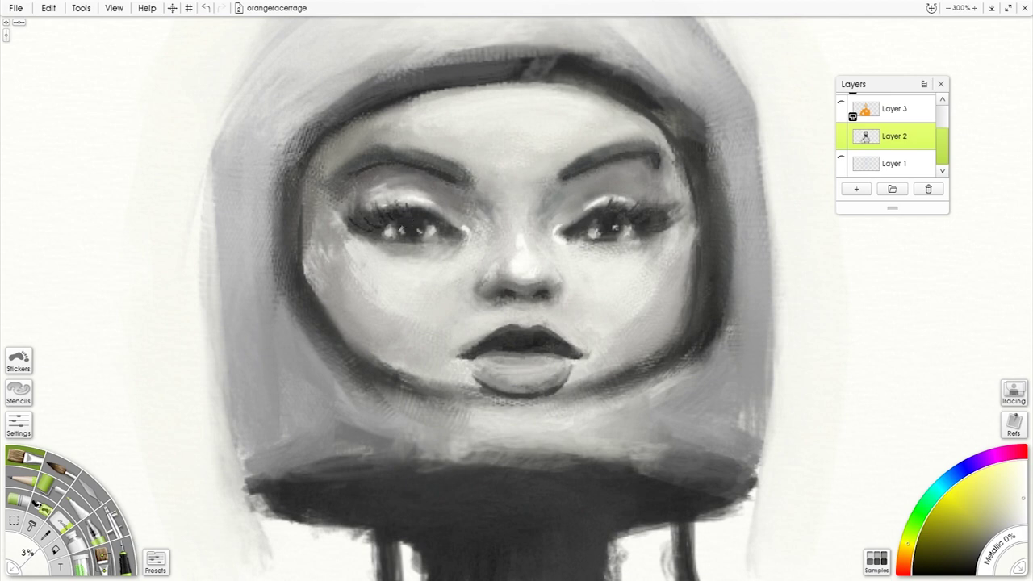